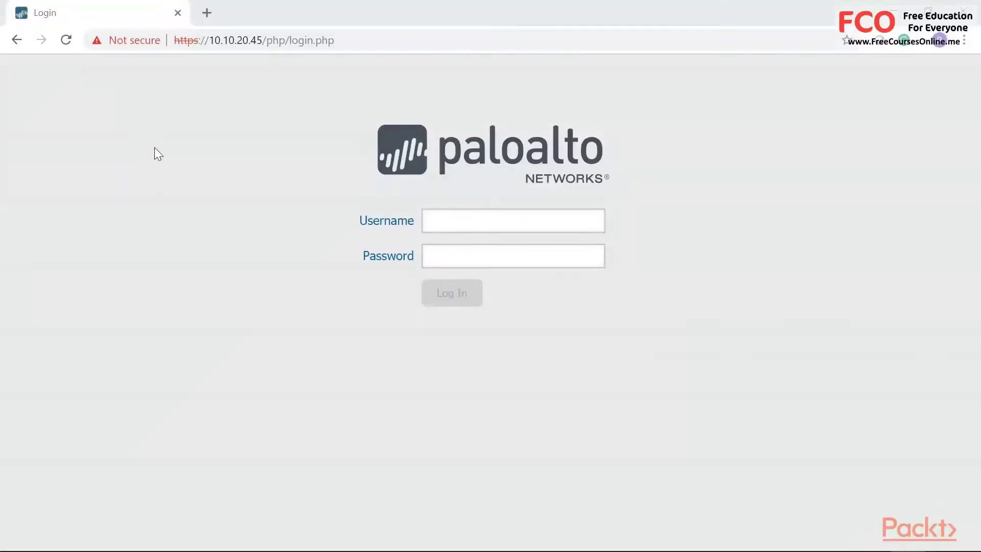
- Log in with the admin username and its password, then dismiss the default-credentials warning
left_click_drag(215, 40, 264, 40)
left_click(466, 226)
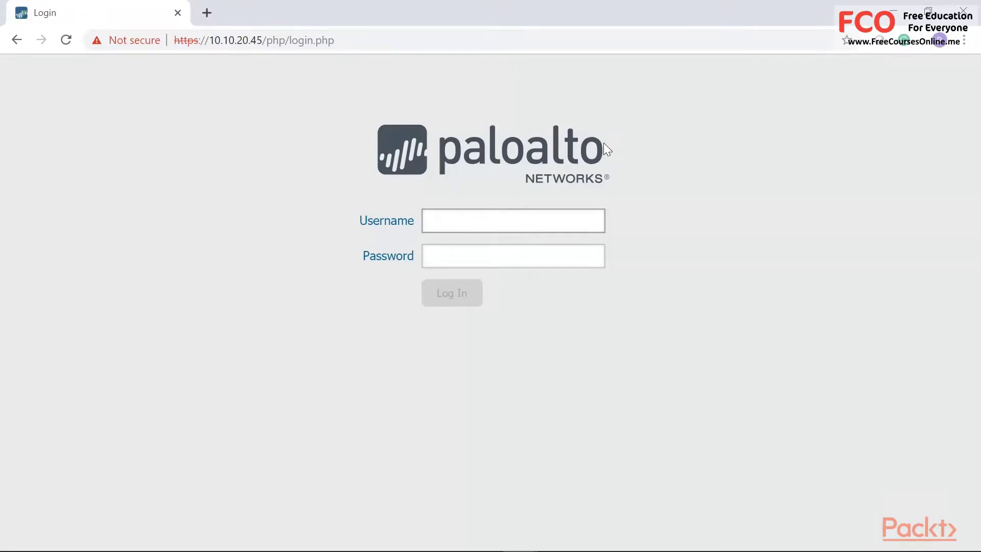
type("admin")
key("Tab")
type("admin")
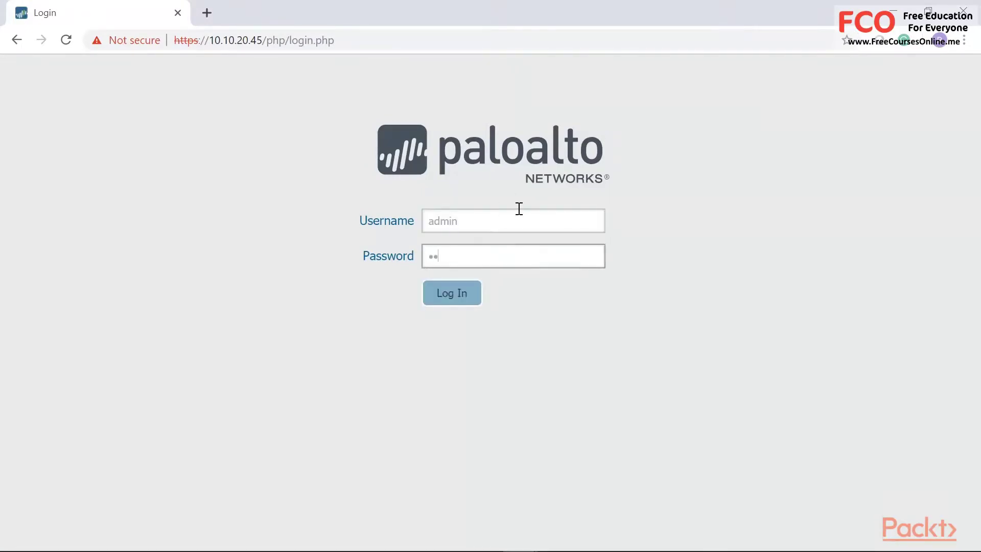
key("Return")
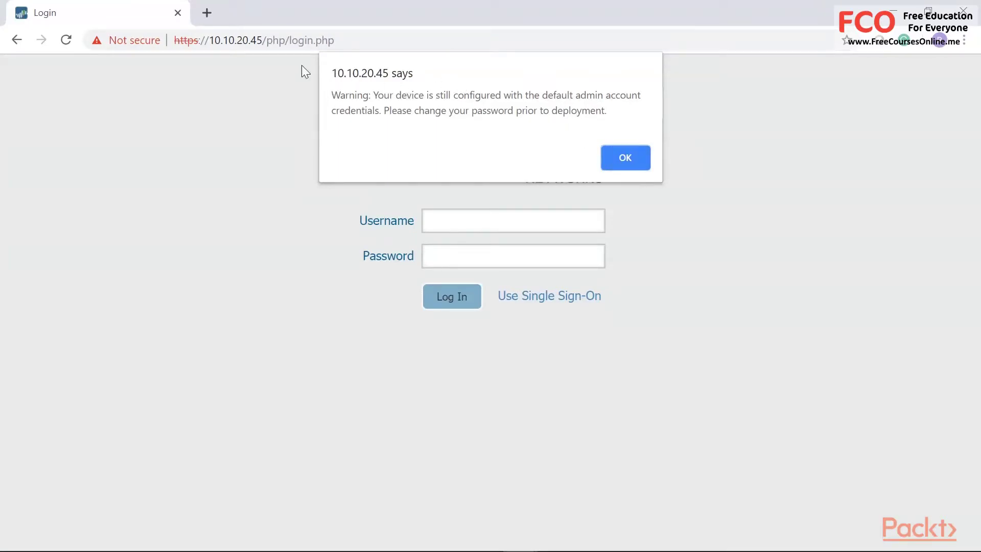
left_click(642, 159)
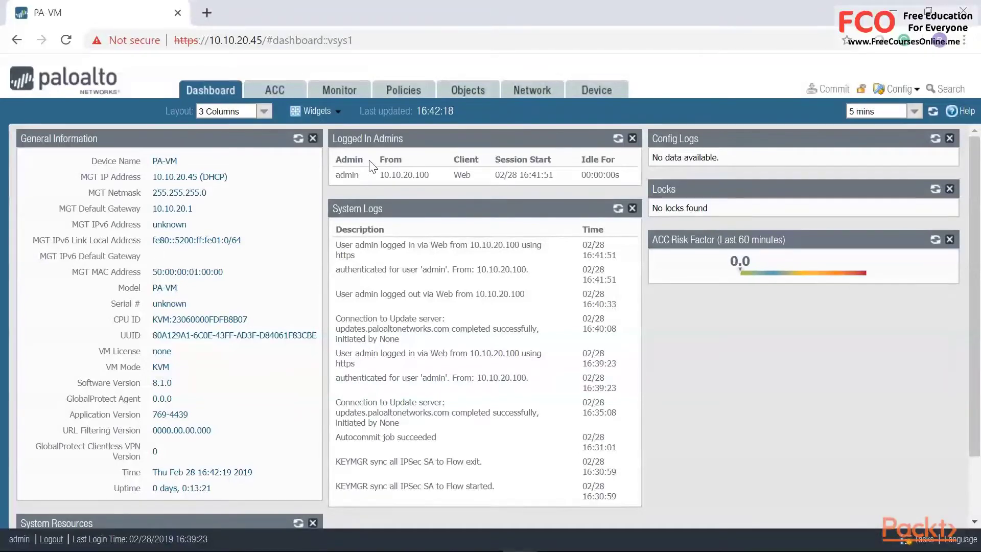
- Scroll through the Dashboard widgets such as General Information, Logged In Admins and System Logs
scroll(196, 387, "down", 2)
scroll(459, 204, "up", 3)
- Browse the Objects tab's Services, Service Groups and Address Groups lists, ending on Service Groups
left_click(478, 93)
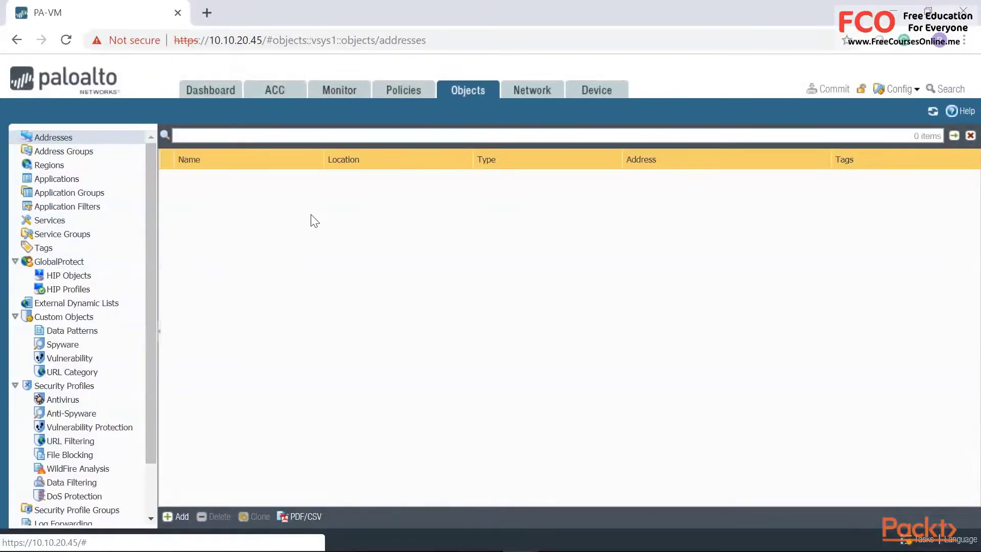
left_click(59, 224)
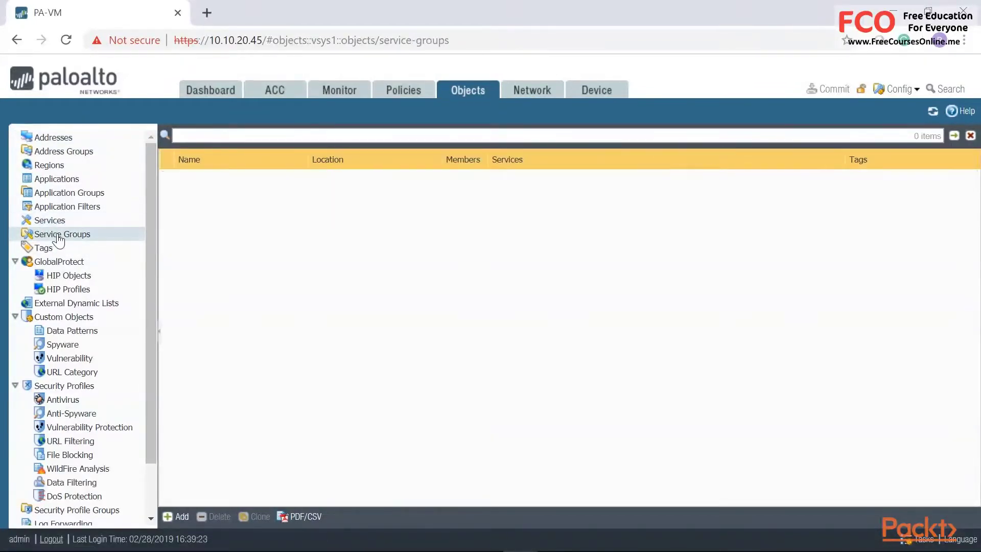
left_click(60, 238)
left_click(71, 154)
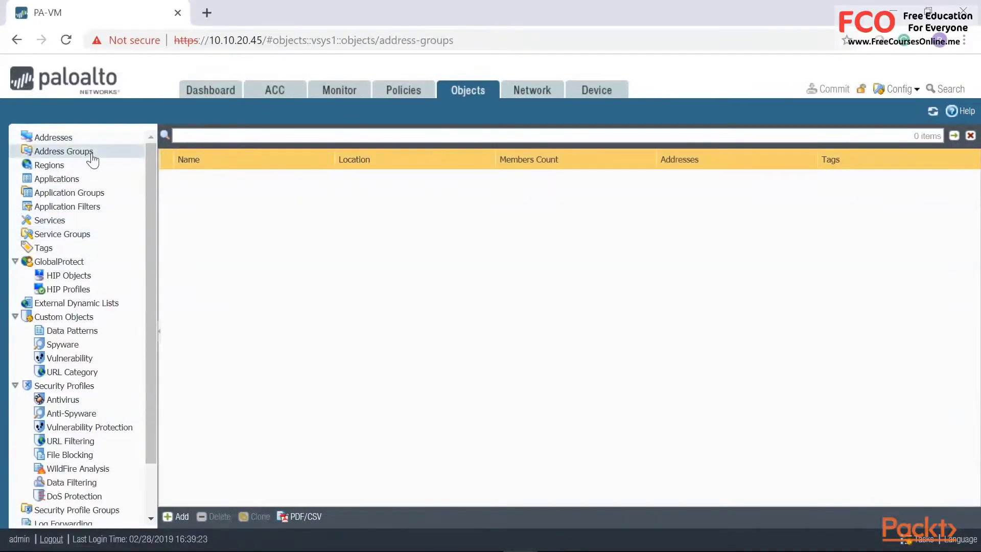
left_click(76, 236)
left_click(67, 150)
left_click(72, 238)
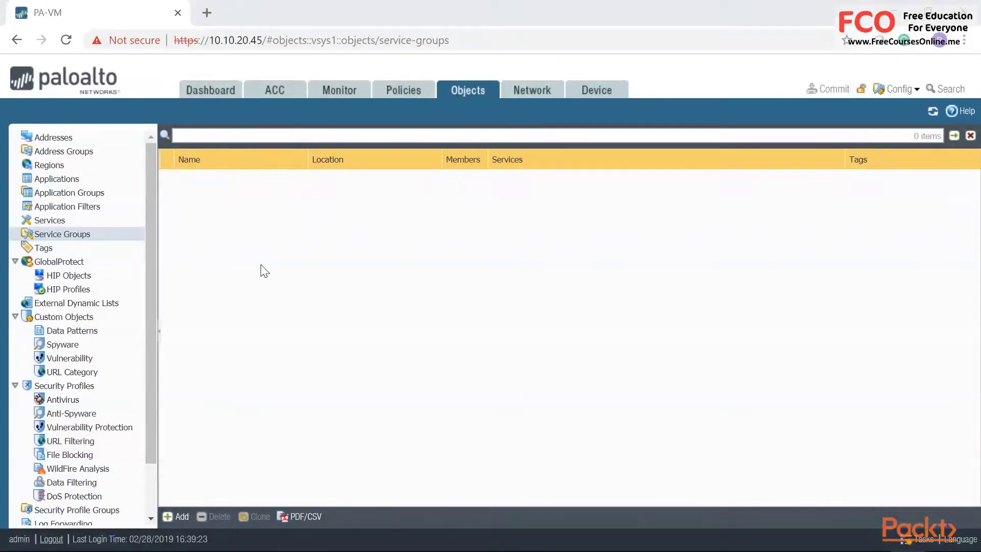
- Open the Network tab and view Interfaces, Zones, Virtual Routers, IPSec Tunnels and GlobalProtect Gateways
left_click(531, 90)
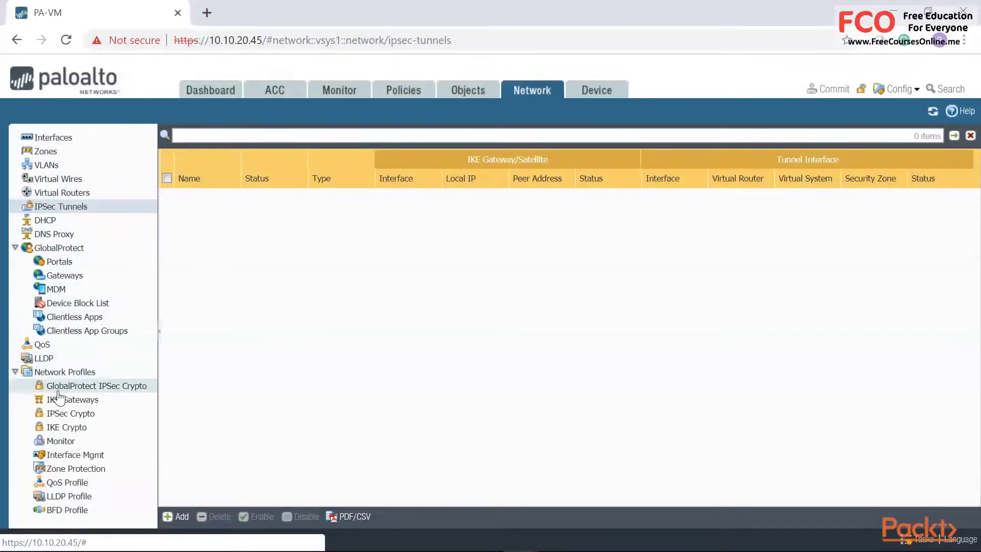
left_click(55, 139)
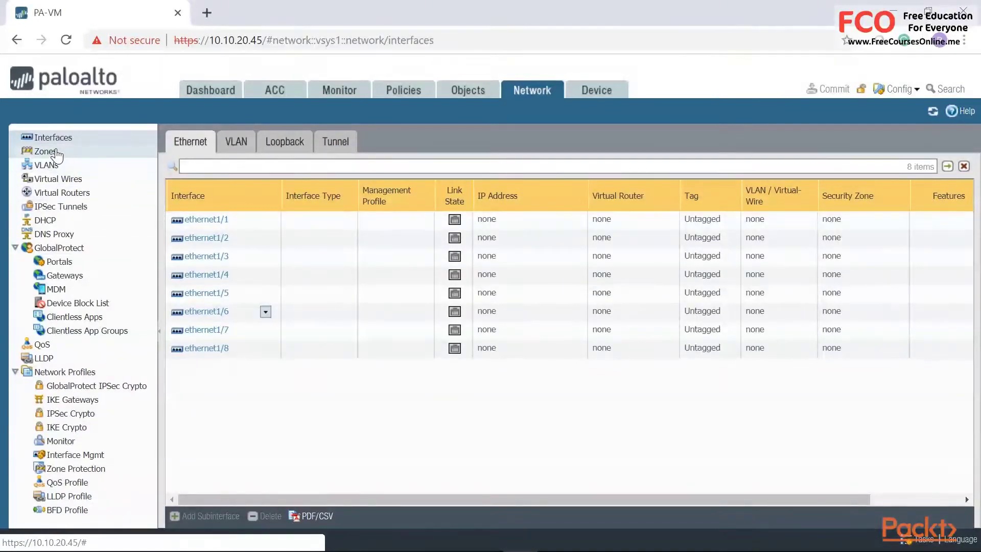
left_click(48, 154)
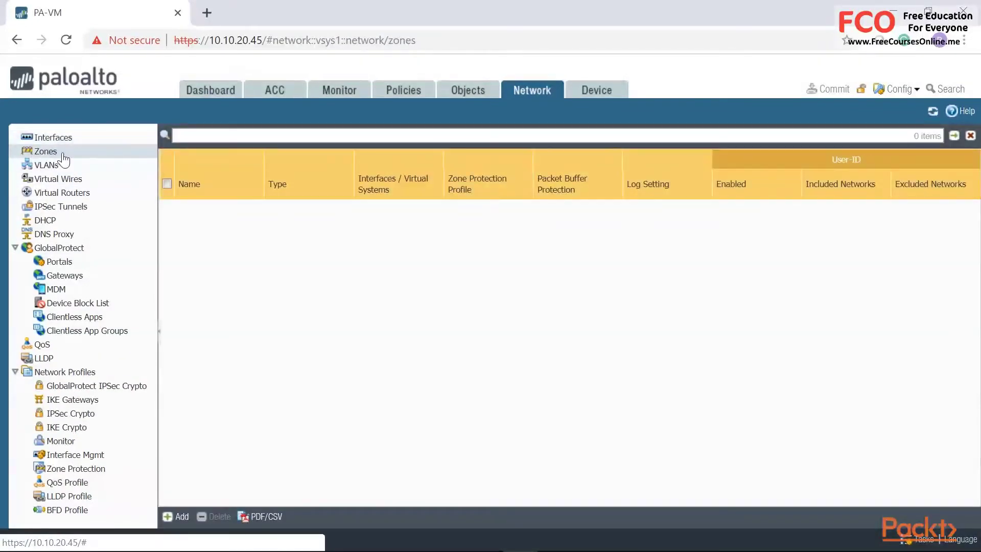
left_click(78, 197)
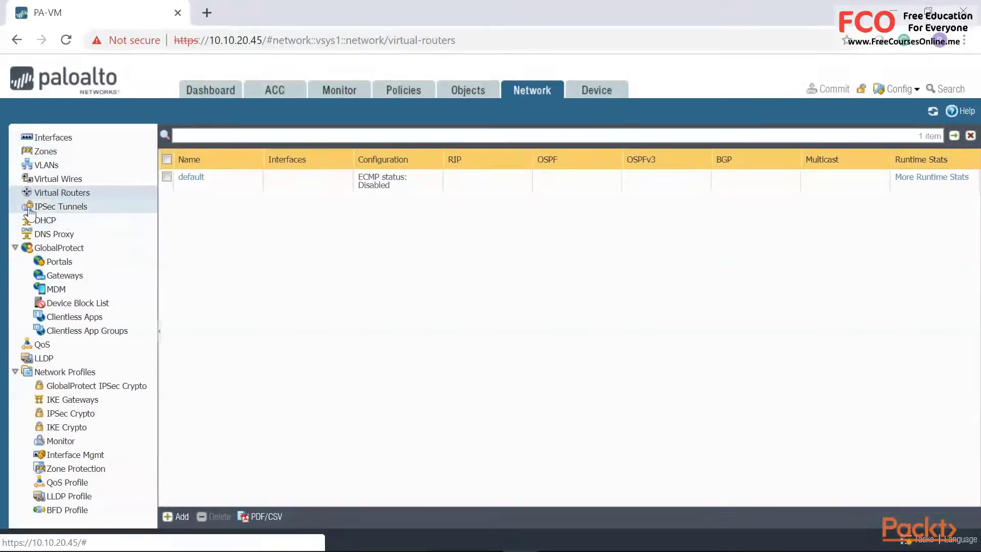
left_click(49, 208)
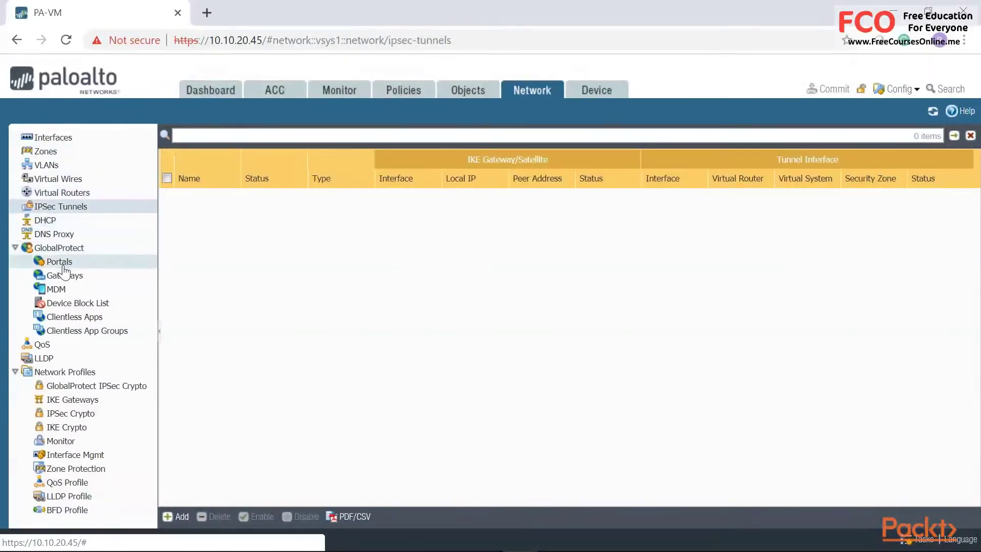
left_click(60, 249)
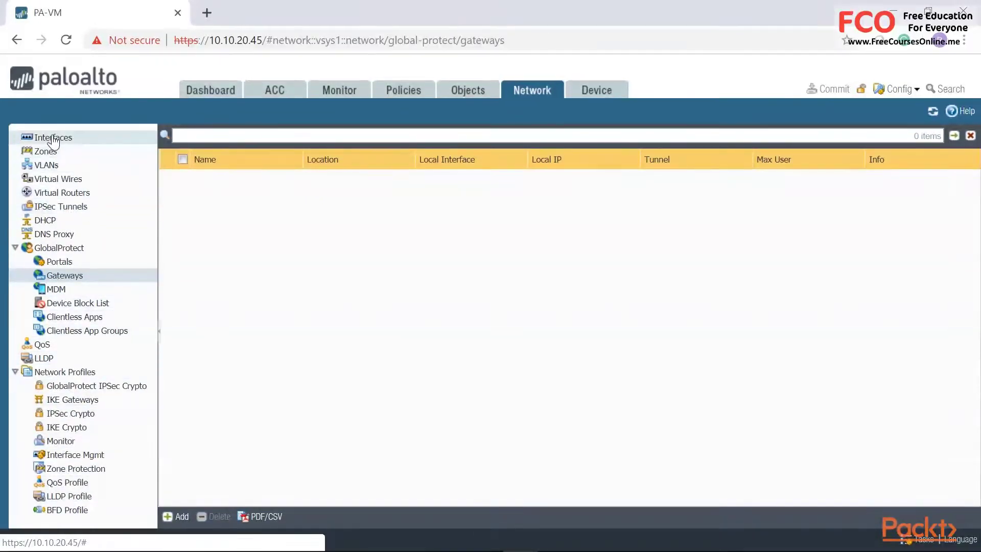
- Revisit Virtual Routers and IPSec Tunnels, view GlobalProtect Portals, then return to Interfaces
left_click(46, 194)
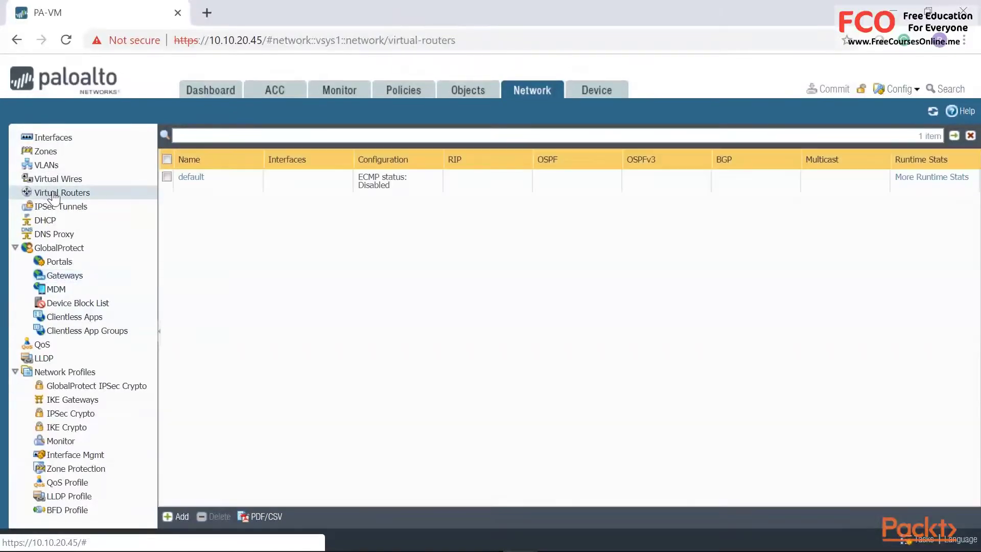
left_click(62, 210)
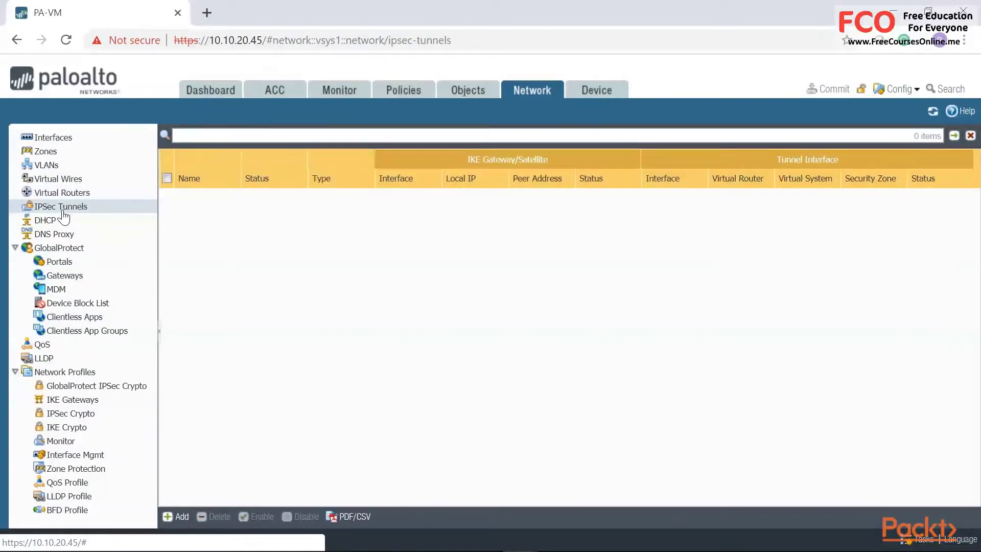
left_click(57, 262)
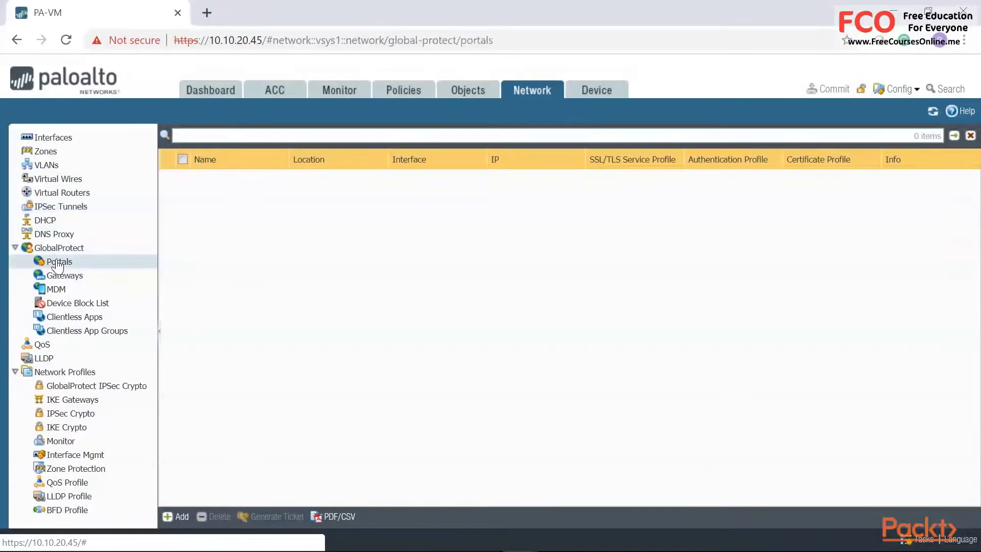
left_click(46, 139)
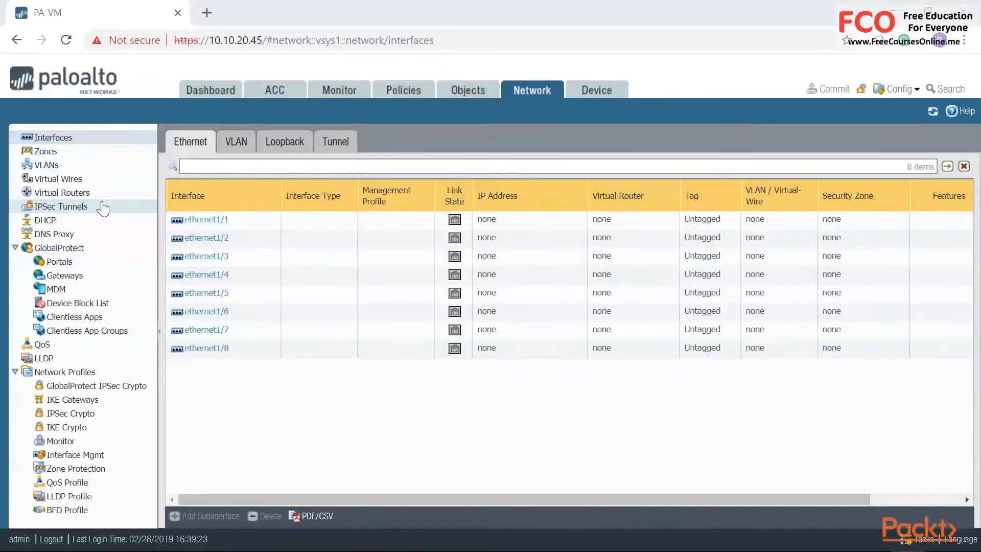
- Open the Device tab's Setup page and view its Management and Operations settings
left_click(612, 93)
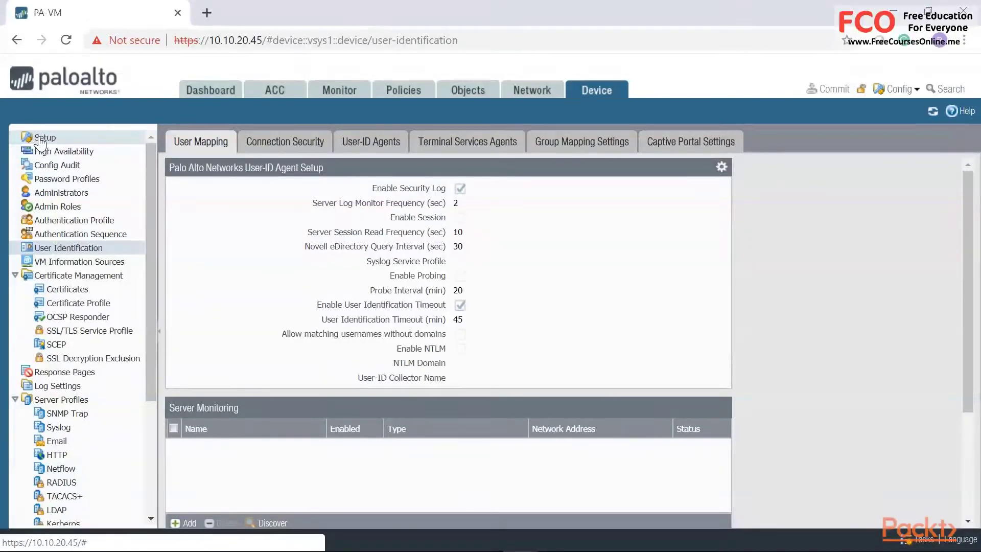
left_click(40, 140)
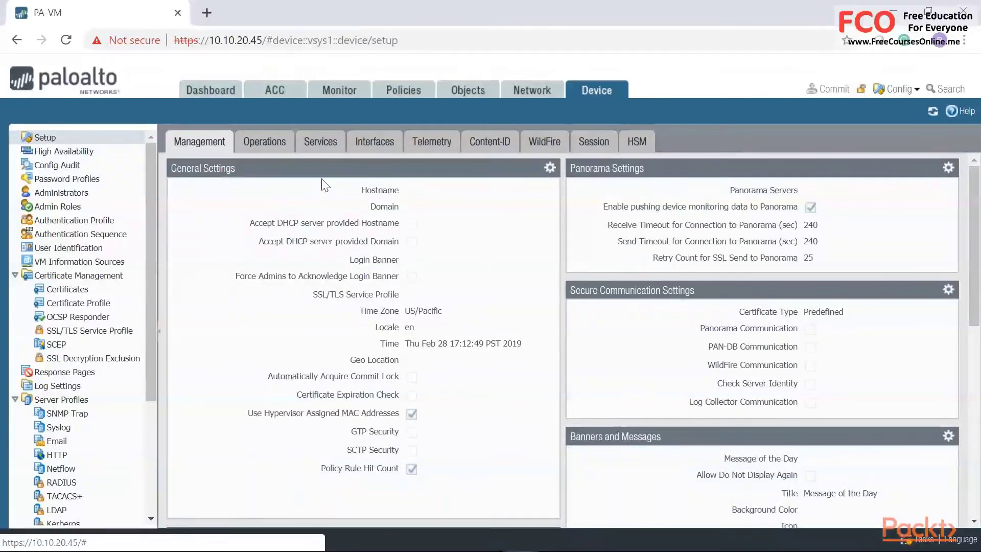
left_click(375, 145)
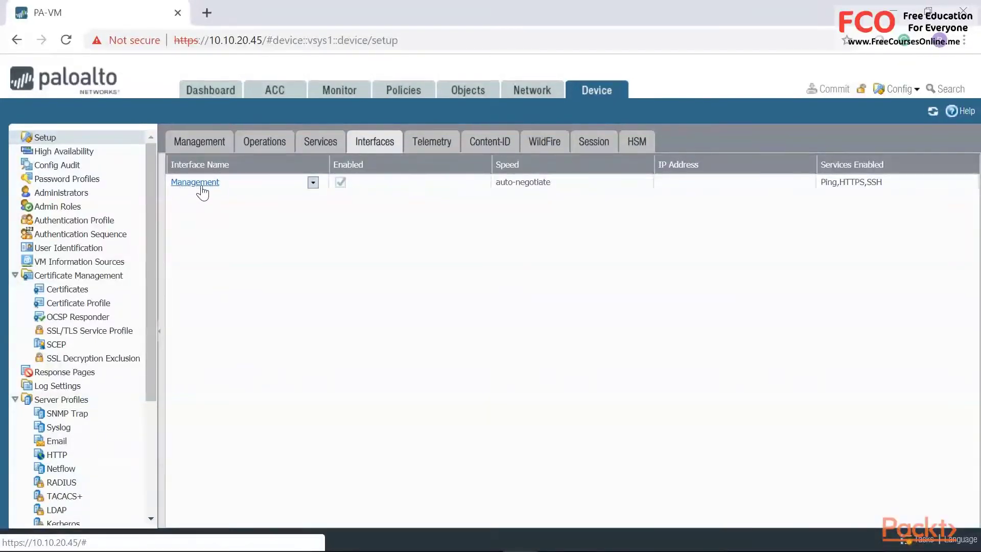
left_click(262, 146)
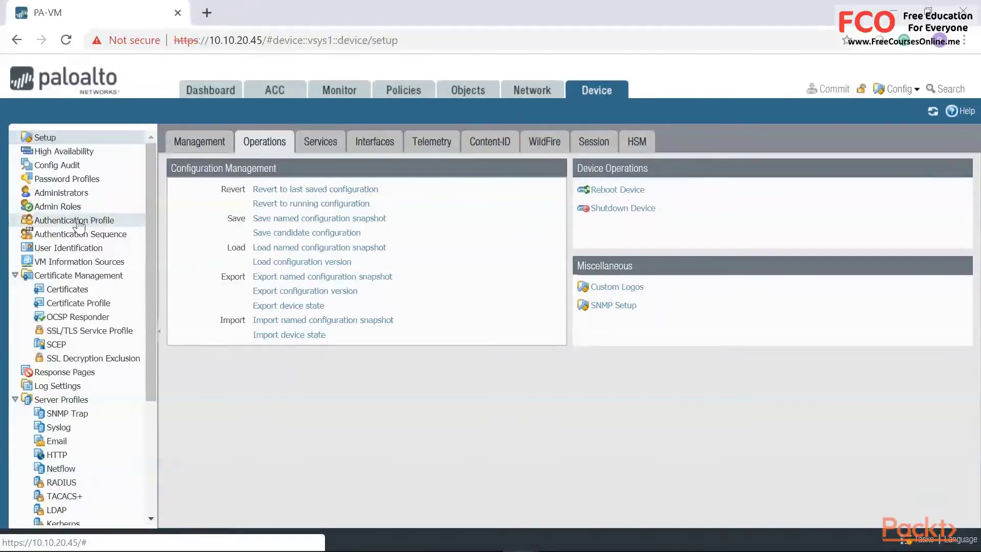
- Review the administrator accounts and the User Identification mapping settings
left_click(62, 196)
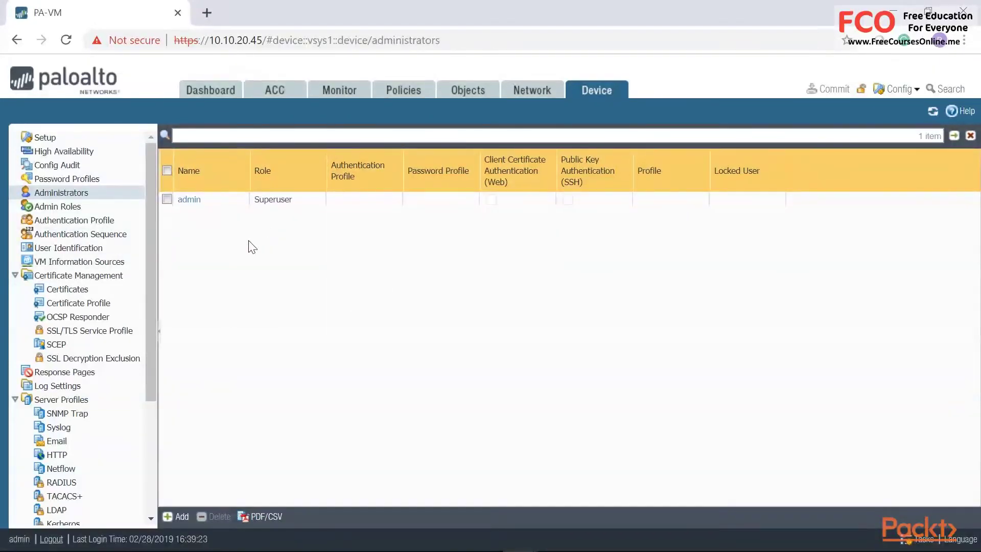
left_click(60, 249)
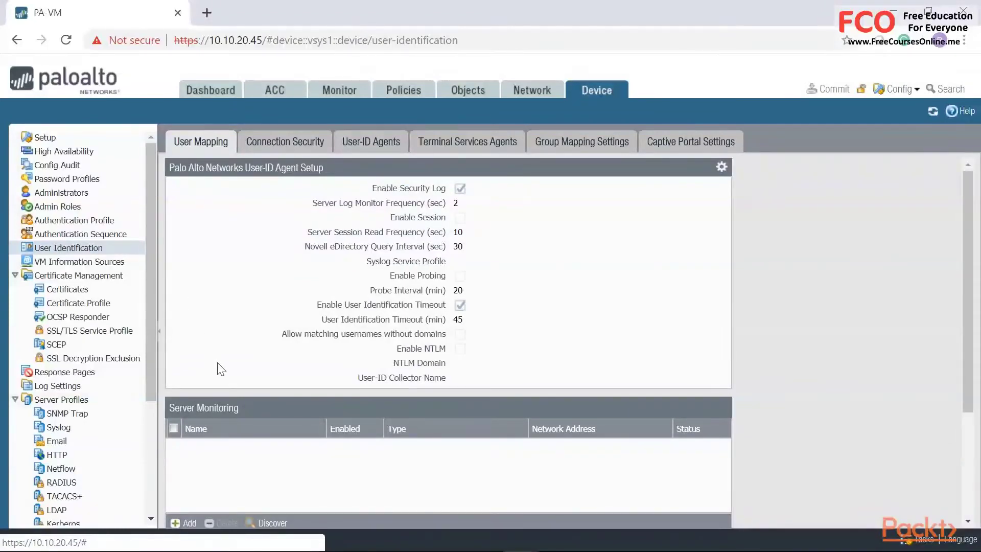
scroll(218, 365, "down", 3)
scroll(216, 362, "up", 3)
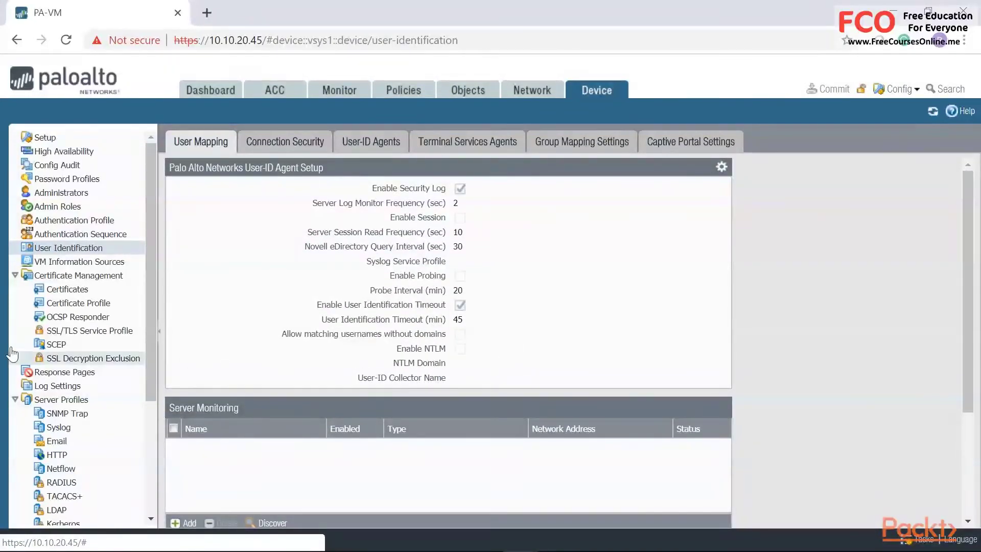
scroll(51, 353, "down", 3)
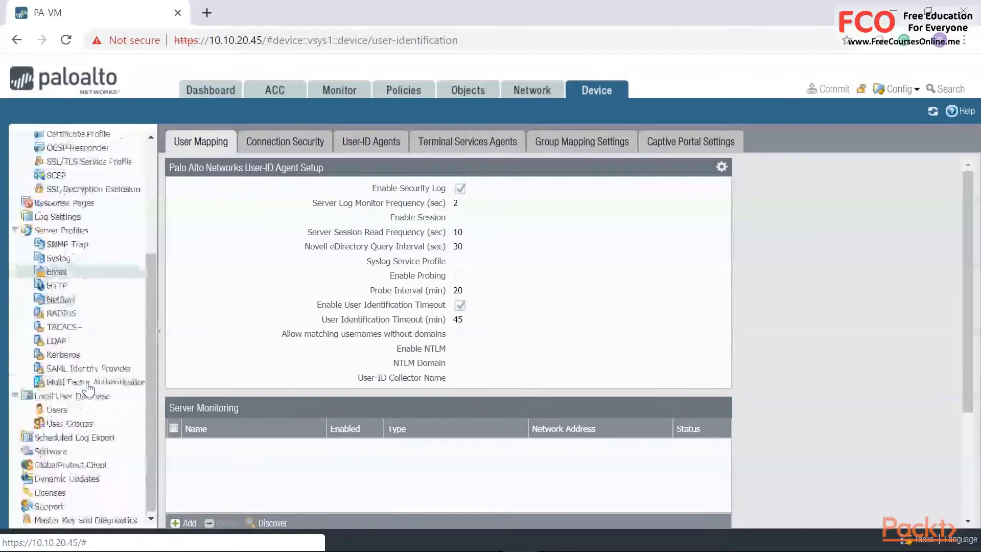
- View the LDAP server profiles, the Local User Database users, and the empty Dynamic Updates list
left_click(55, 342)
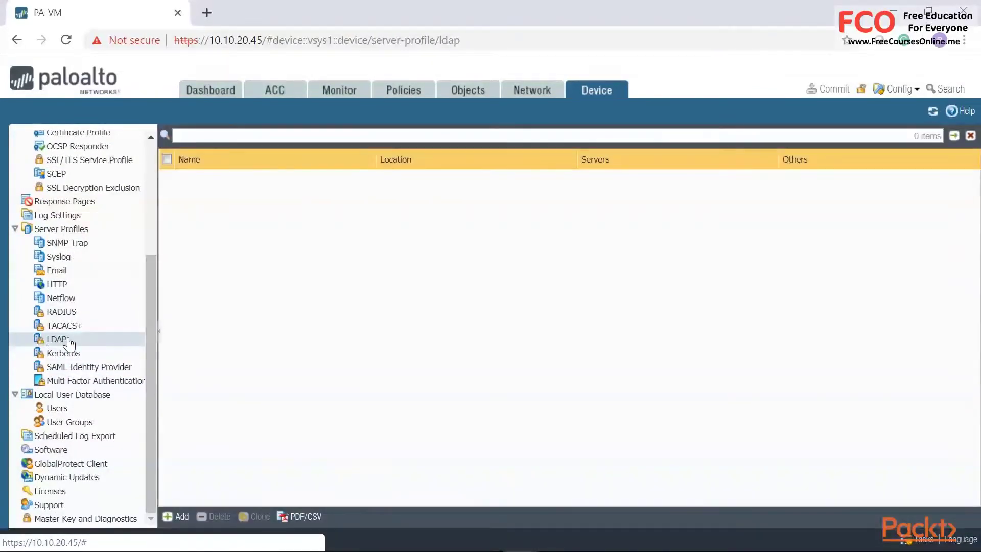
left_click(57, 408)
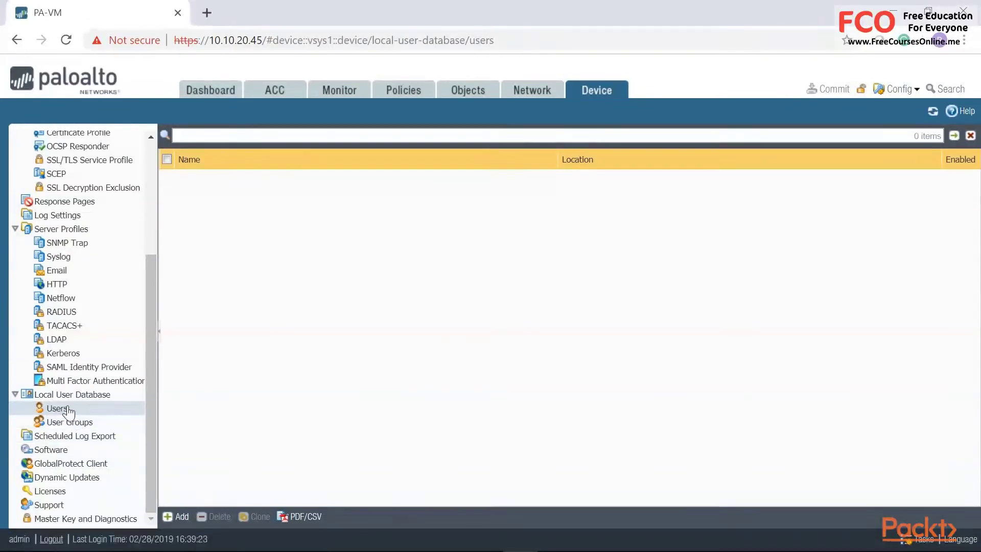
scroll(51, 416, "up", 5)
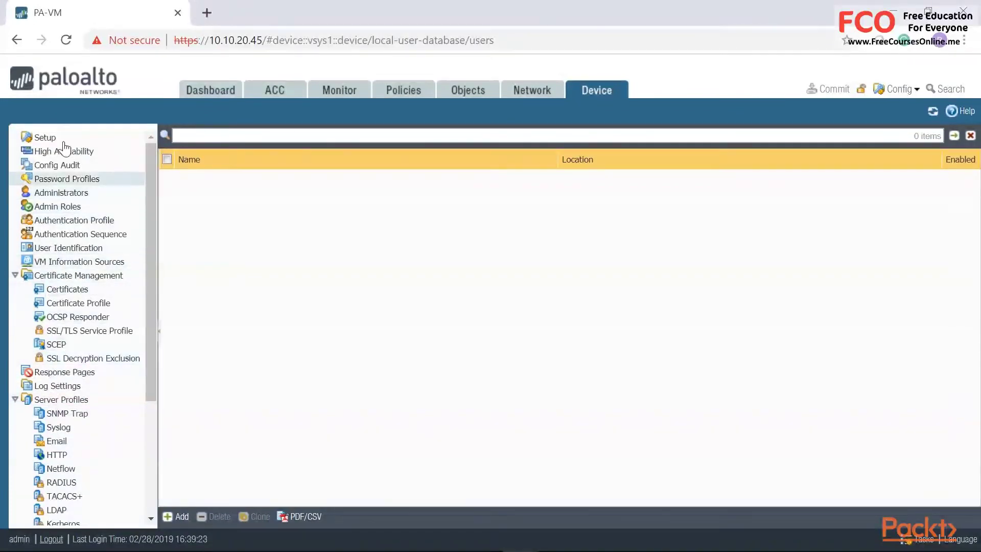
scroll(64, 255, "down", 5)
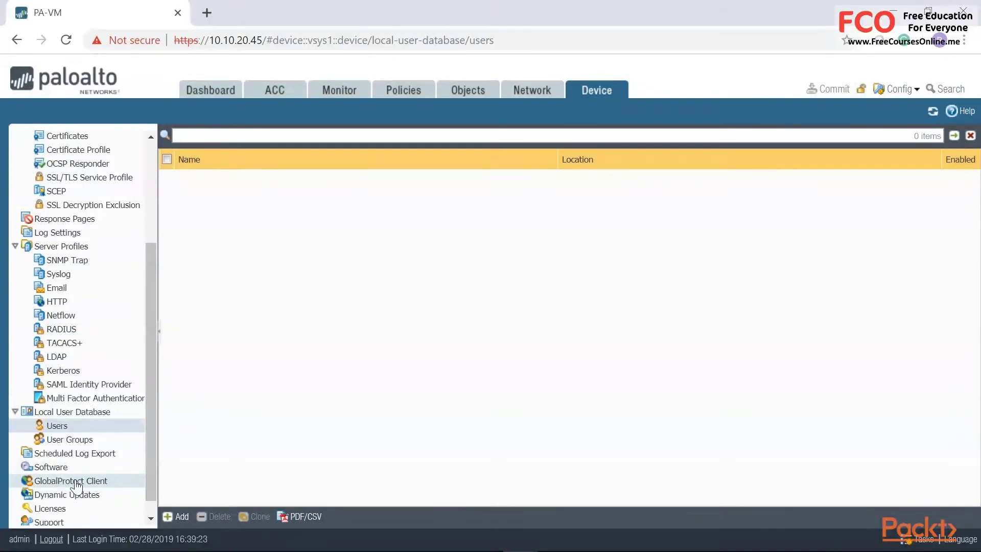
left_click(57, 495)
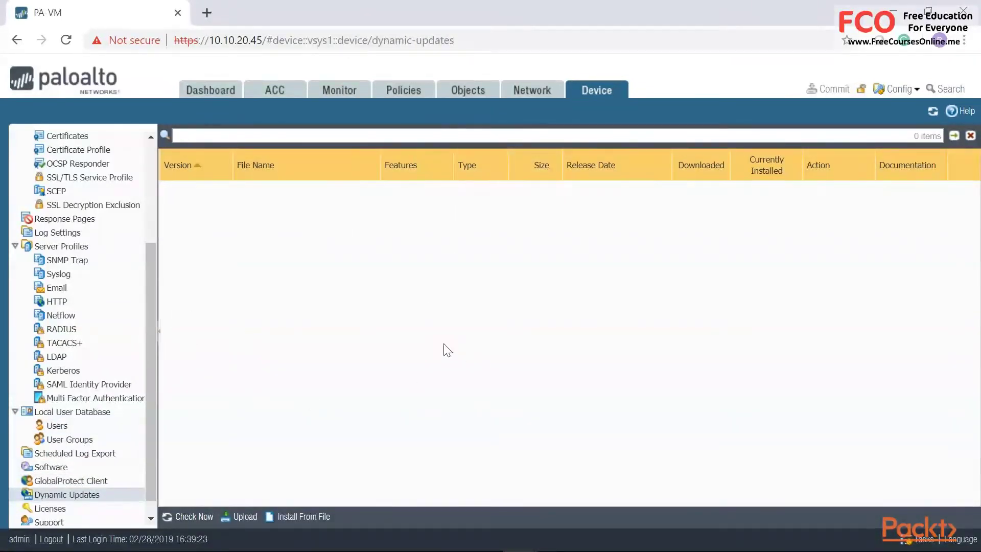
scroll(156, 353, "up", 5)
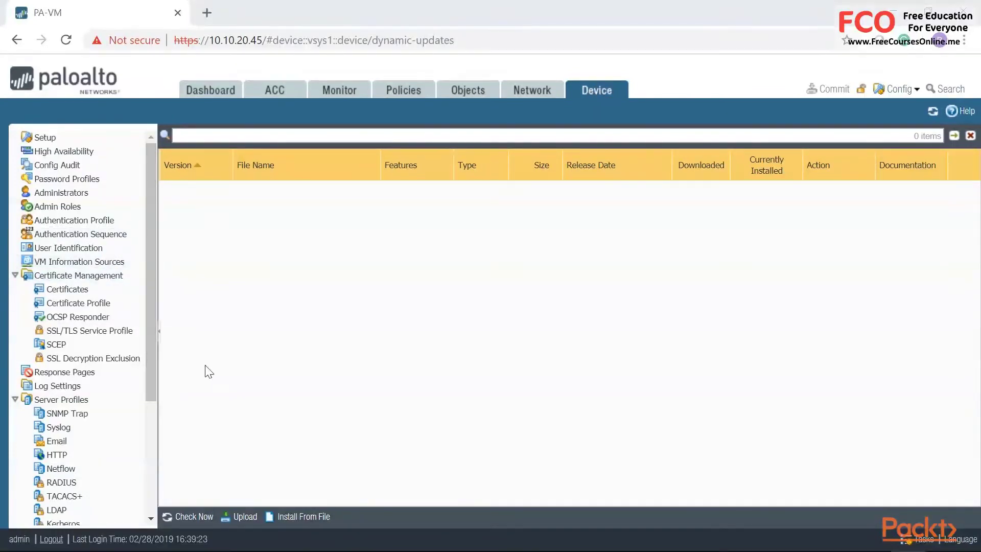
- On the Policies tab, start a new NAT rule and cancel it without saving
left_click(409, 96)
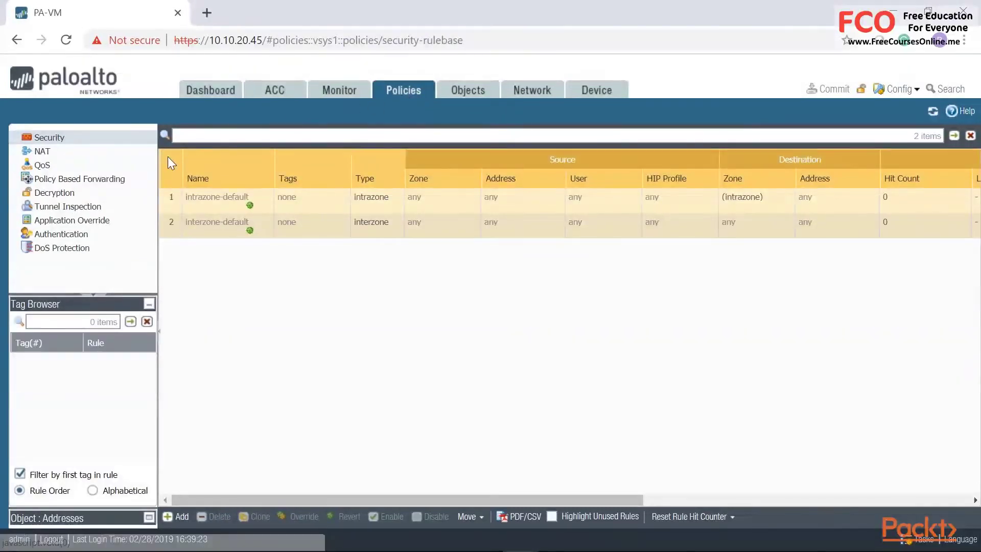
left_click(43, 152)
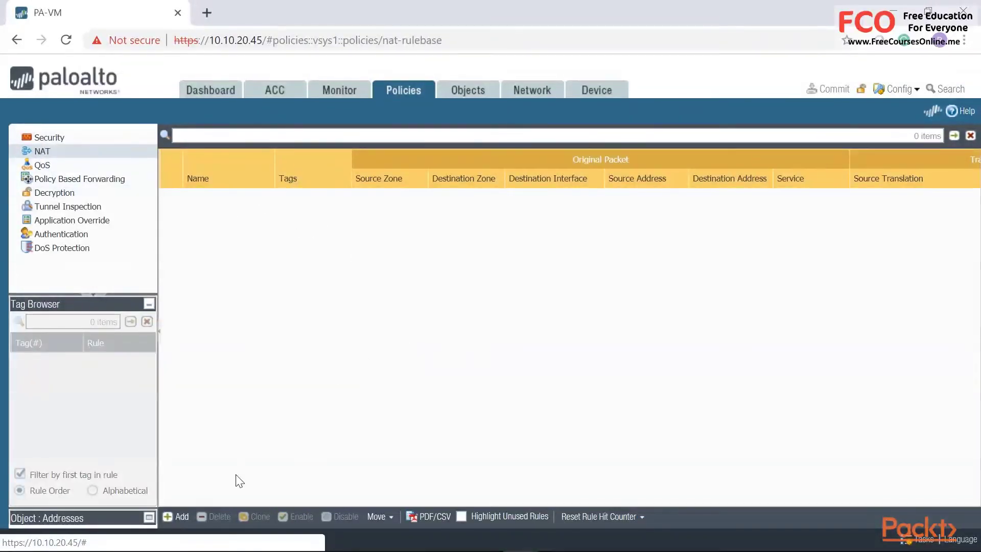
left_click(176, 517)
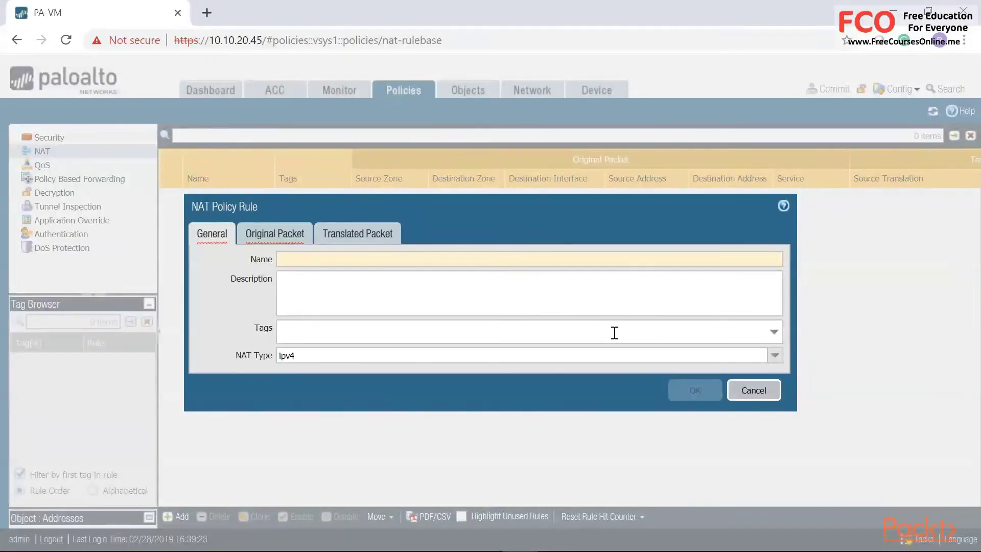
left_click(753, 390)
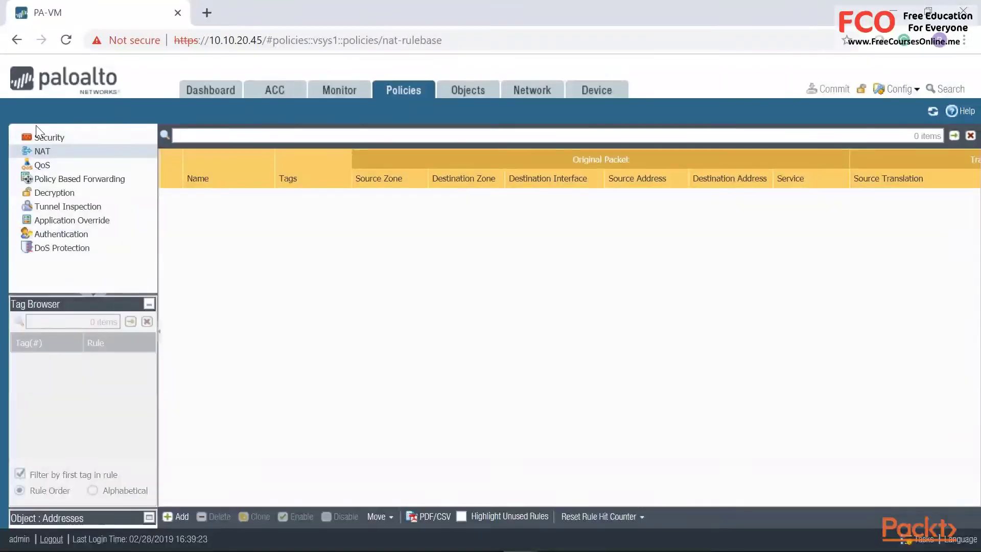
- Start a new Security policy rule and cancel it without saving
left_click(49, 138)
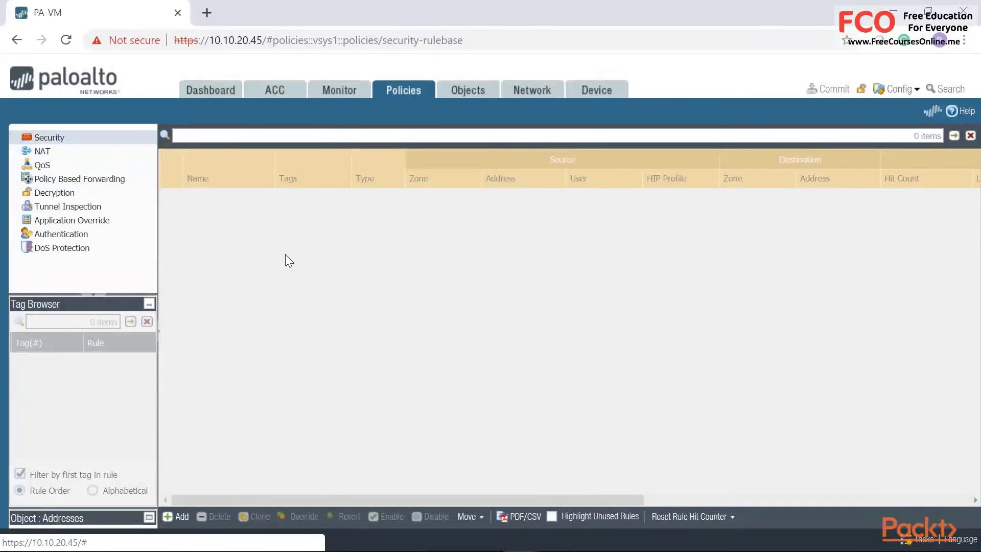
left_click(179, 518)
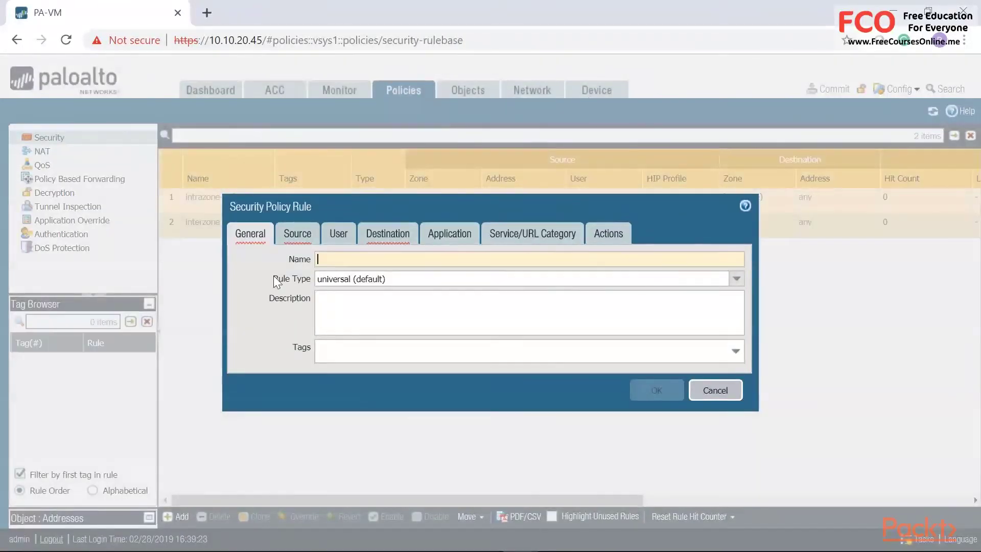
left_click(715, 390)
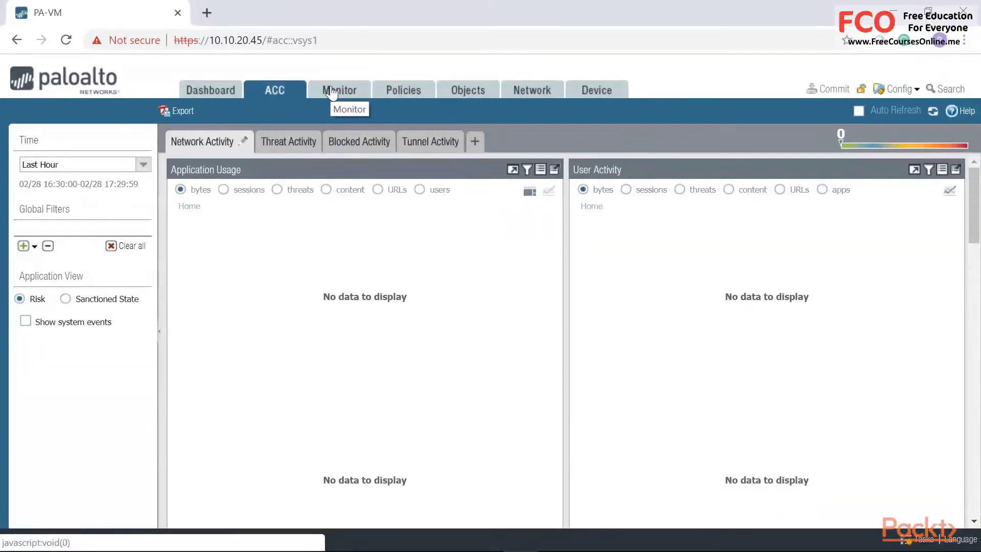
- Scroll through the ACC activity panels, then open the Monitor tab's Traffic logs
scroll(387, 410, "down", 5)
scroll(389, 409, "down", 6)
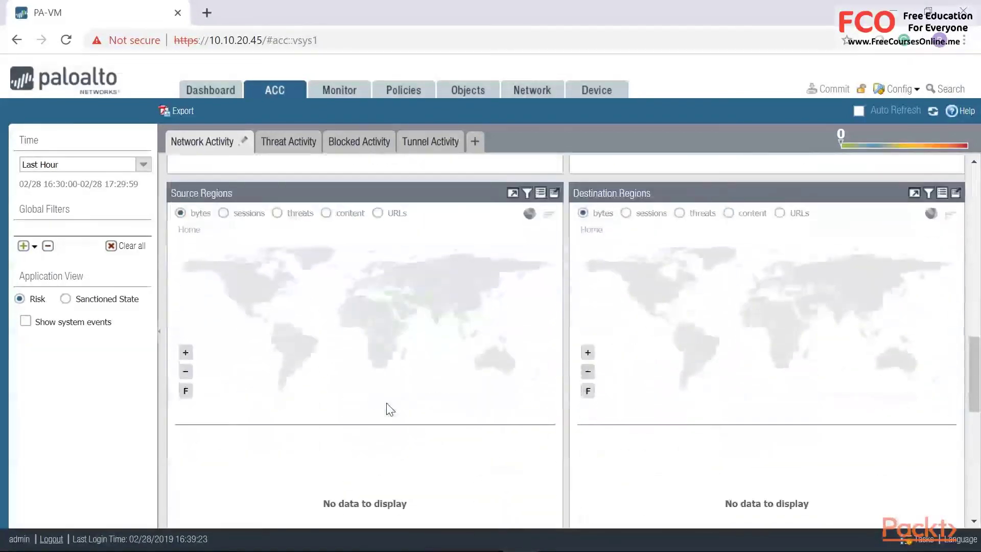
scroll(390, 410, "up", 2)
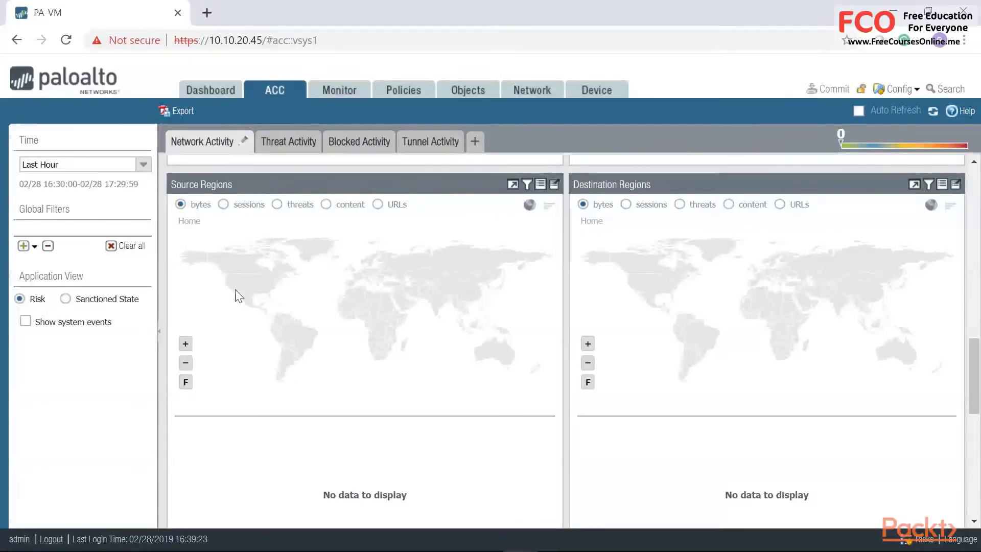
left_click(329, 92)
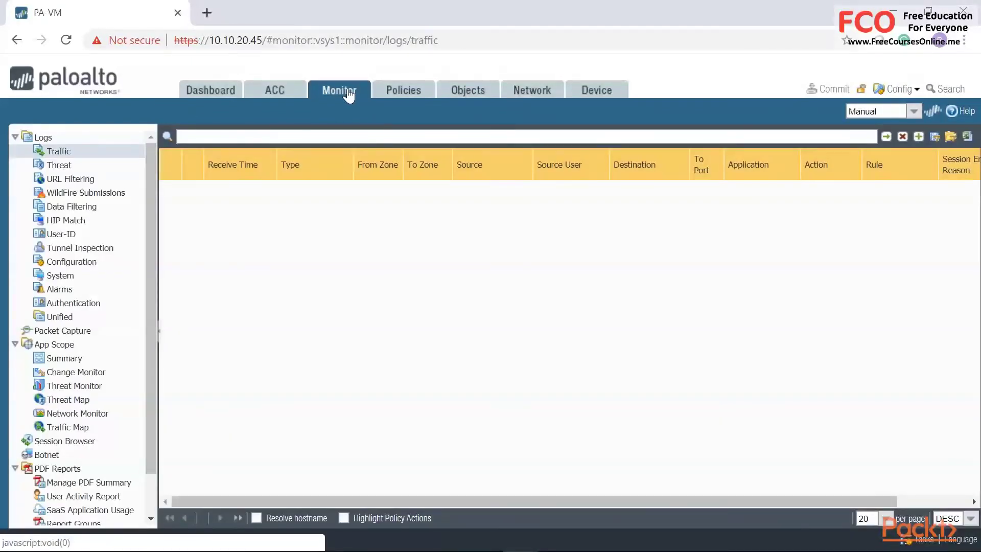